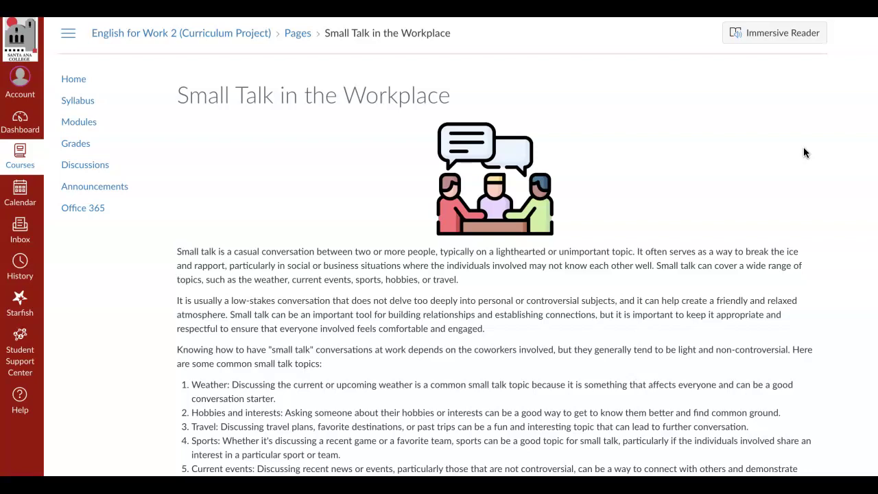
Launch Immersive Reader on the 'Small Talk in the Workplace' Canvas page
left_click(799, 153)
left_click(774, 34)
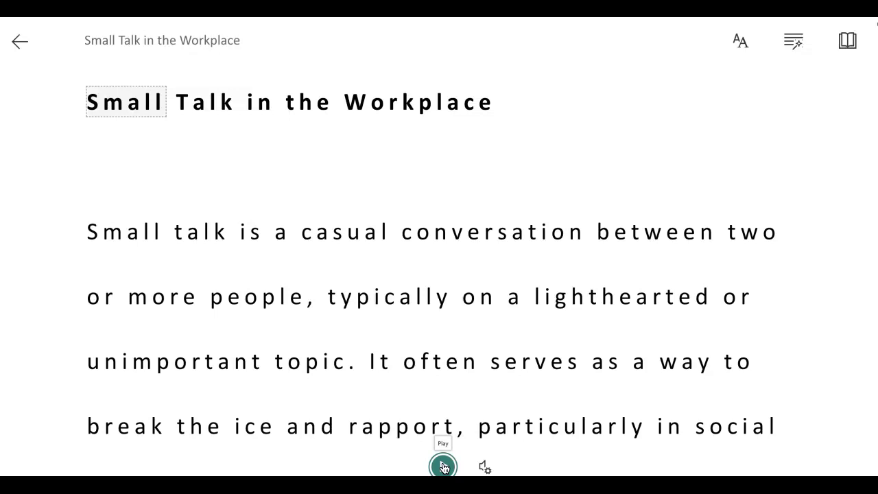
Play the page aloud from the title and pause it at 'conversation'
left_click(443, 466)
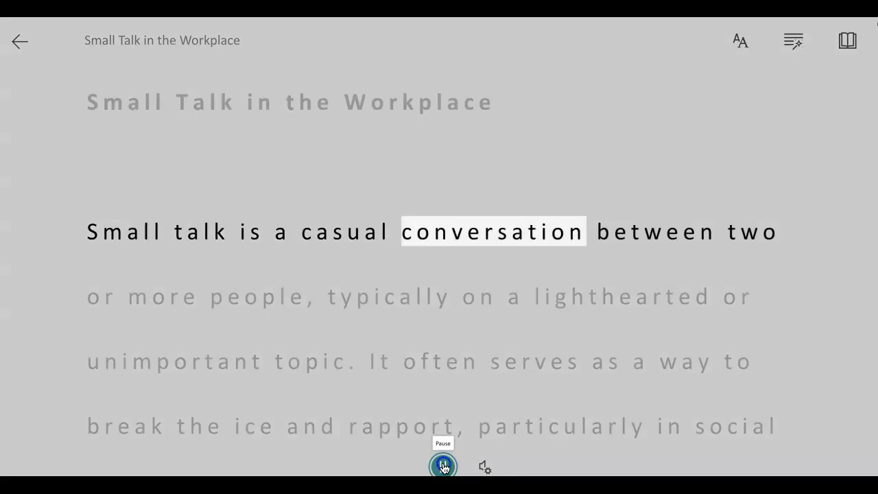
left_click(443, 467)
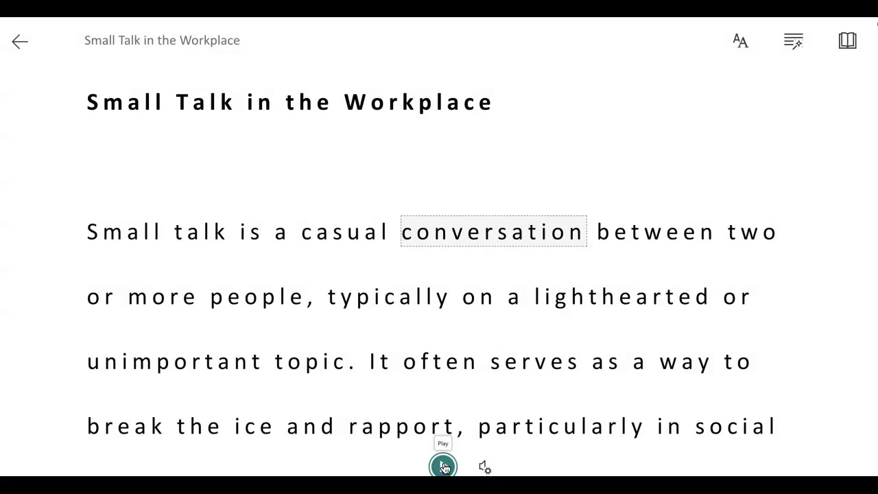
Set the voice speed to 0.75, then replay read-aloud and pause at 'topic'
left_click(483, 467)
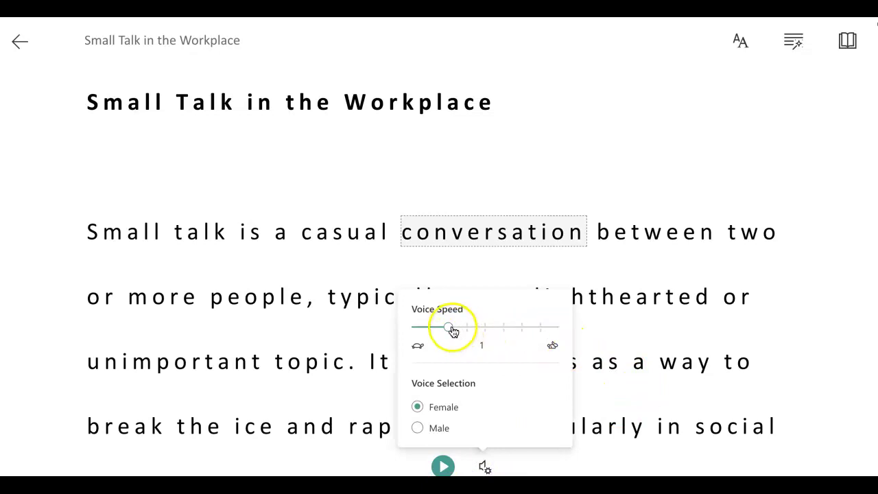
mouse_move(449, 330)
left_mouse_down()
mouse_move(430, 330)
mouse_move(482, 329)
mouse_move(437, 329)
left_mouse_up()
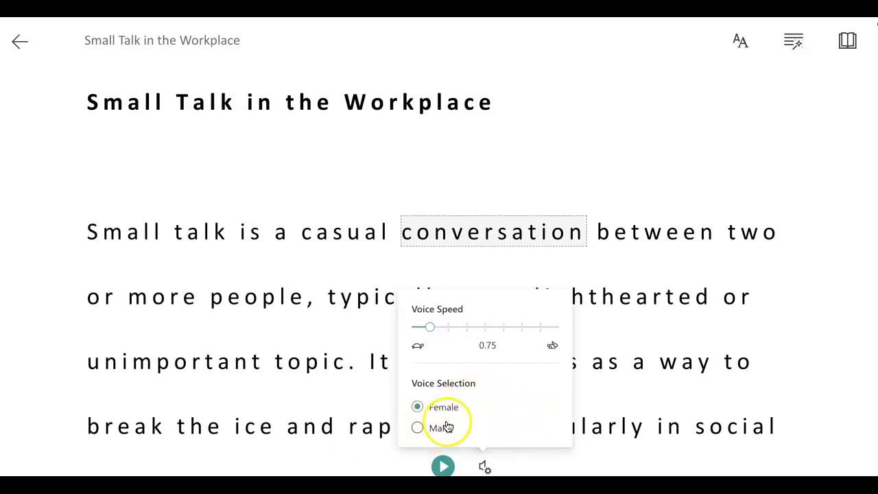
left_click(446, 468)
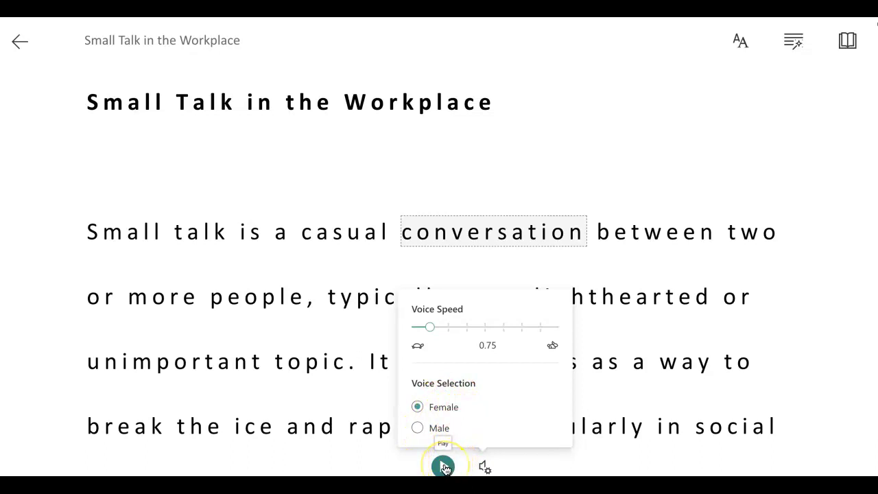
left_click(443, 467)
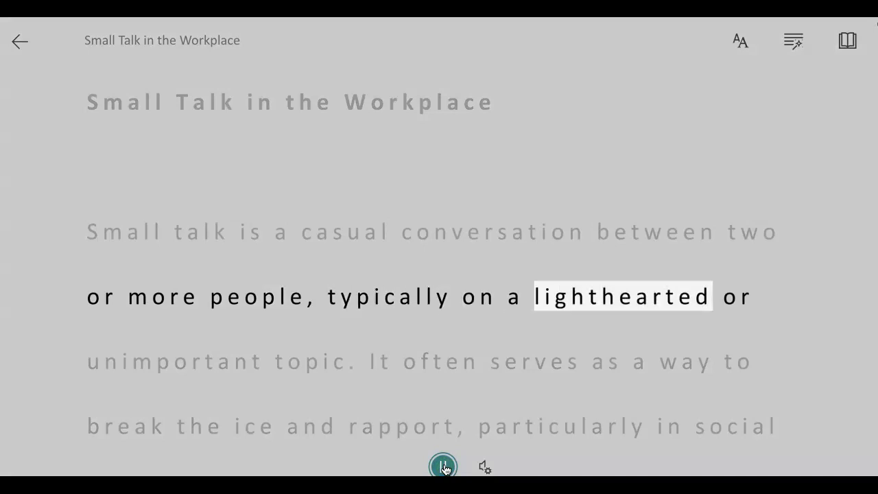
left_click(443, 467)
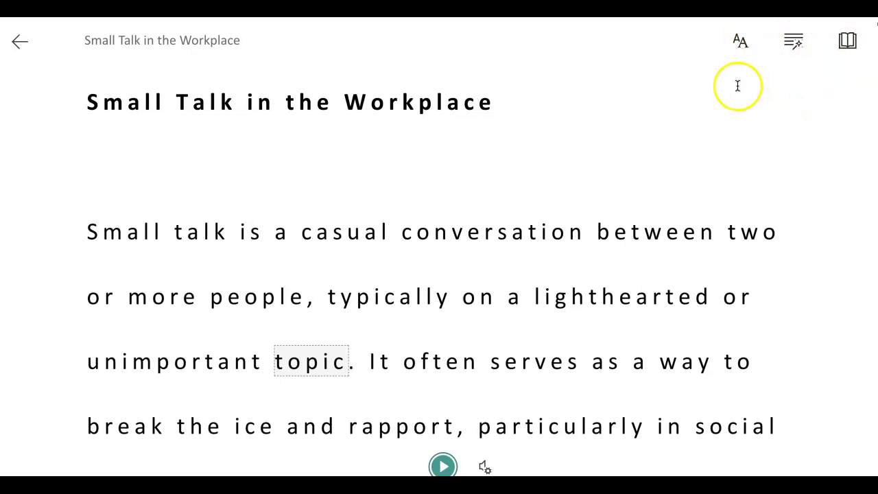
Set text size to 42 and toggle wide text spacing off, then back on
left_click(744, 46)
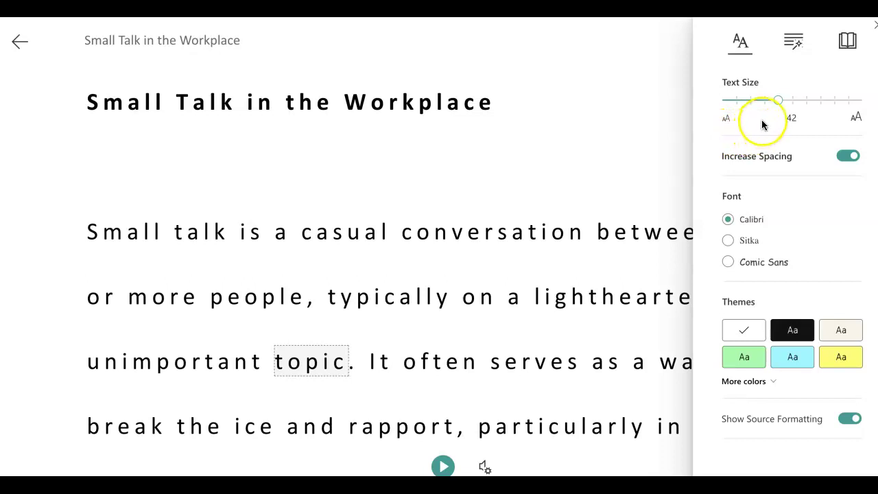
mouse_move(778, 102)
left_mouse_down()
mouse_move(747, 102)
mouse_move(779, 102)
left_mouse_up()
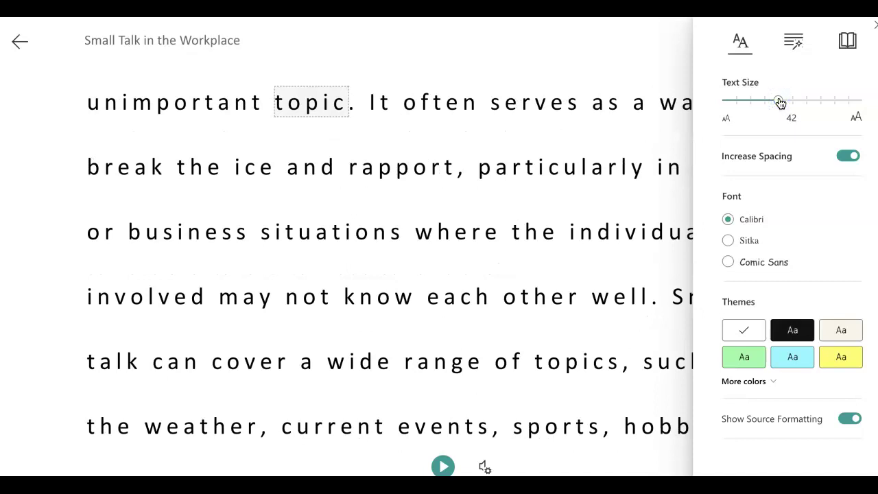
left_click(800, 186)
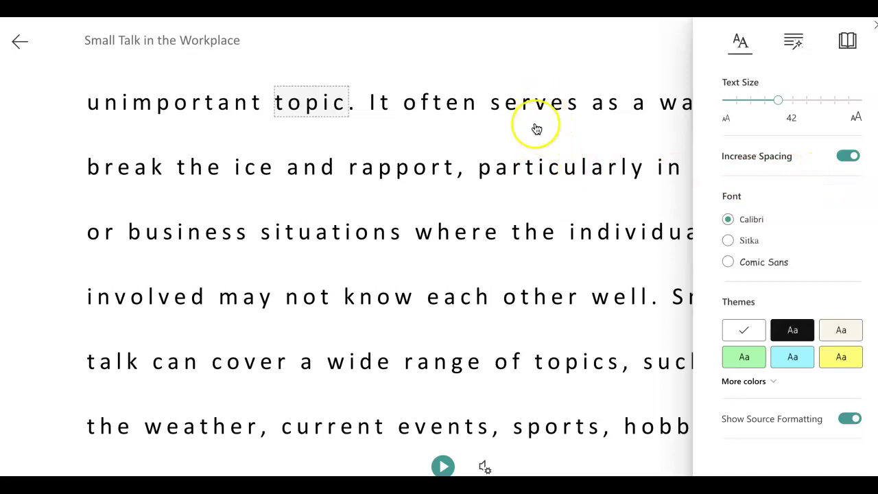
left_click(847, 159)
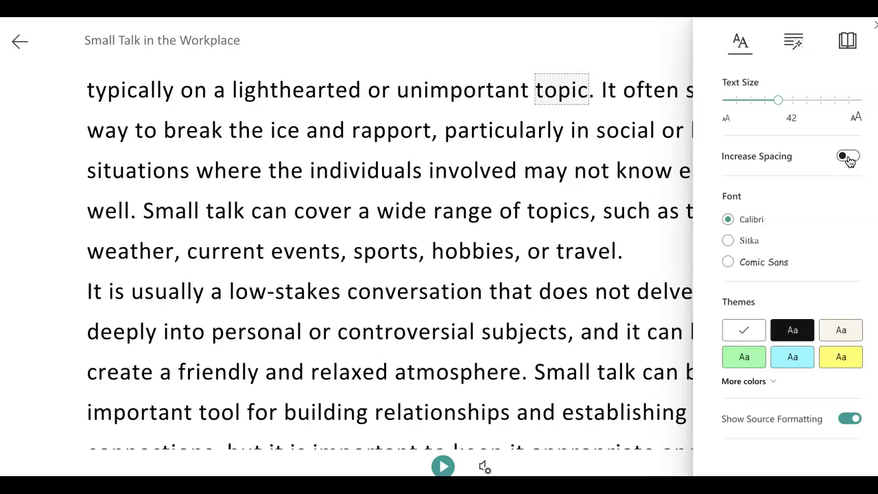
left_click(849, 158)
left_click(822, 161)
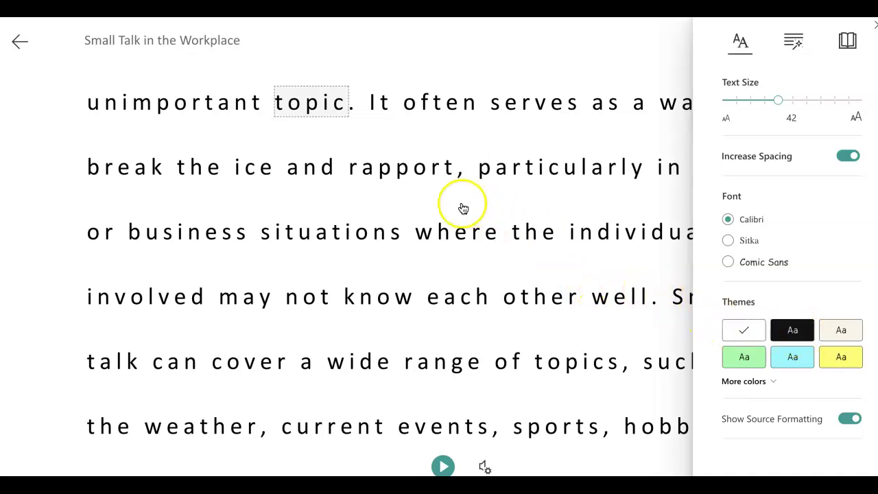
Preview the Dark, Sepia and Green themes, then return to the White theme
left_click(796, 333)
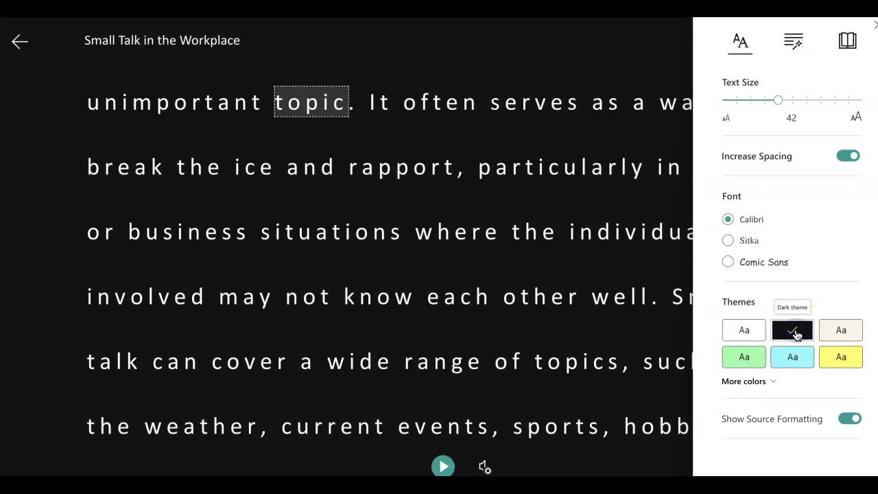
left_click(848, 334)
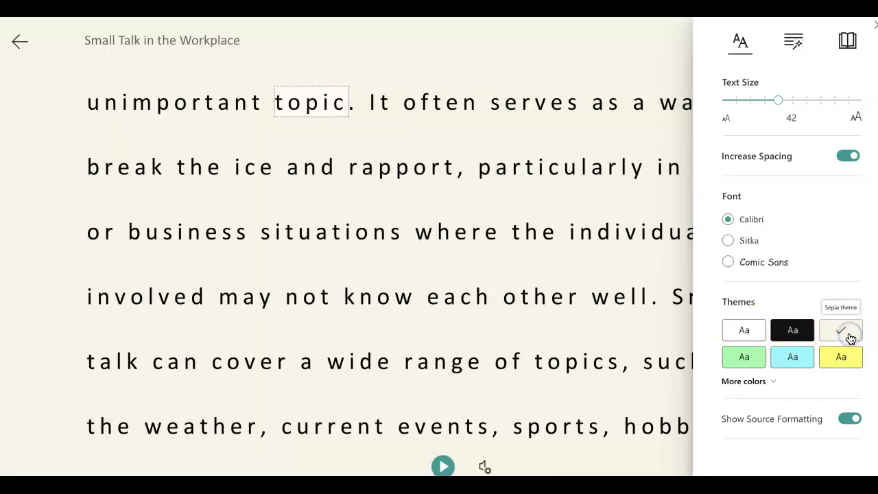
left_click(750, 360)
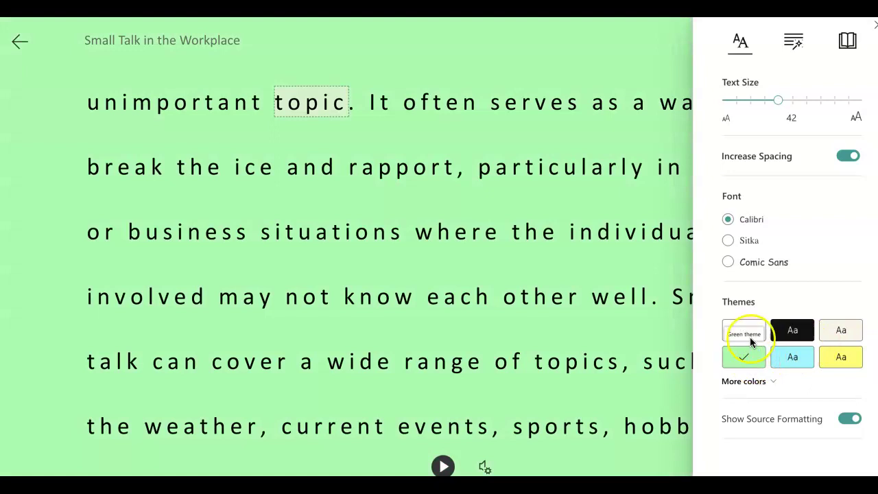
left_click(746, 331)
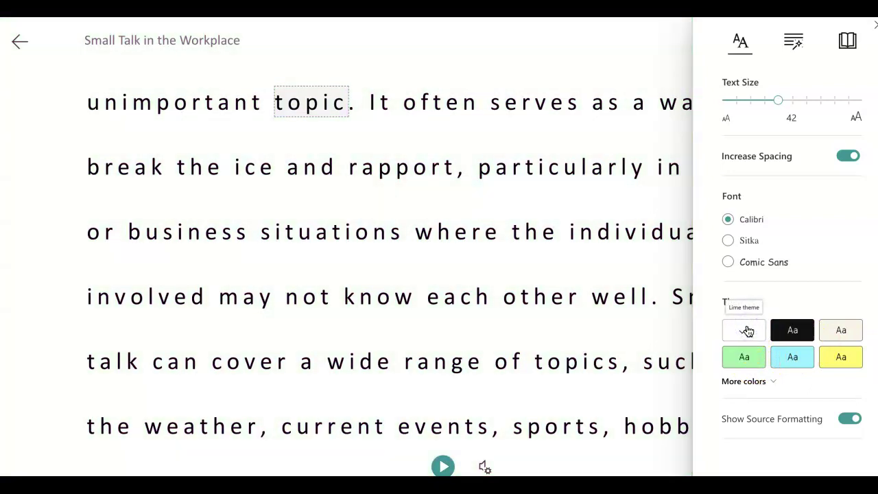
Preview noun, verb and syllable highlighting in Grammar Options, switching each back off
left_click(793, 43)
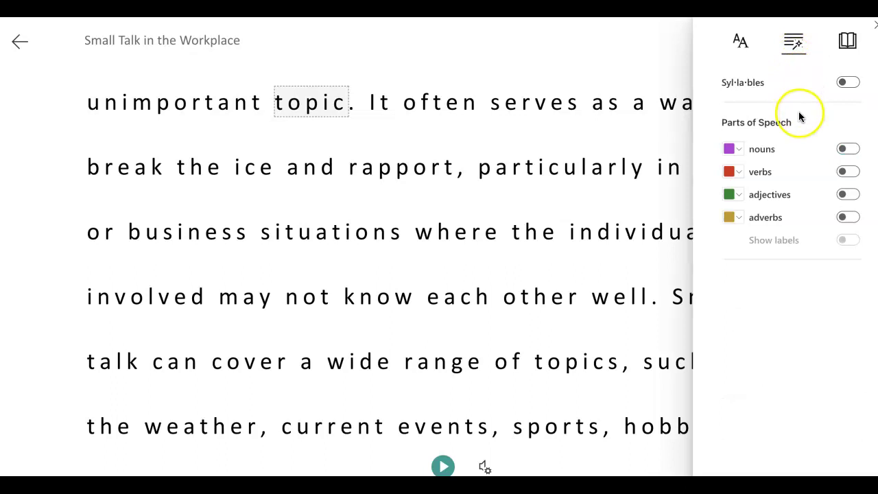
left_click(850, 150)
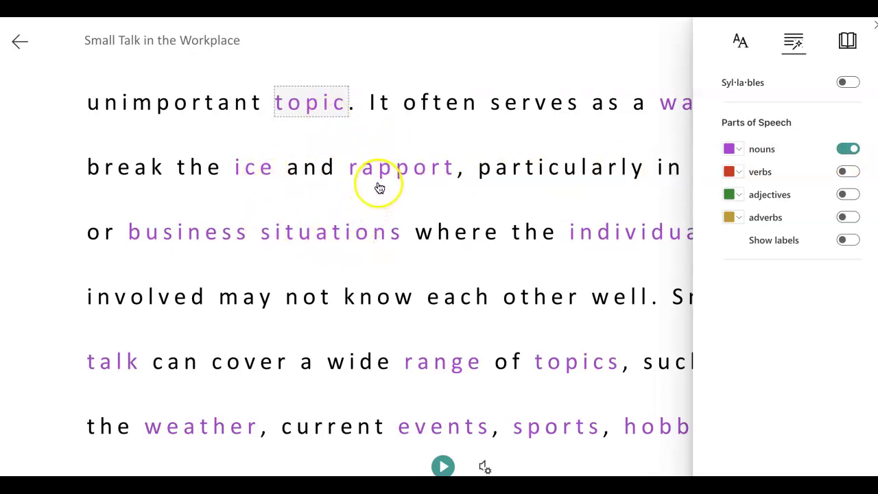
left_click(844, 150)
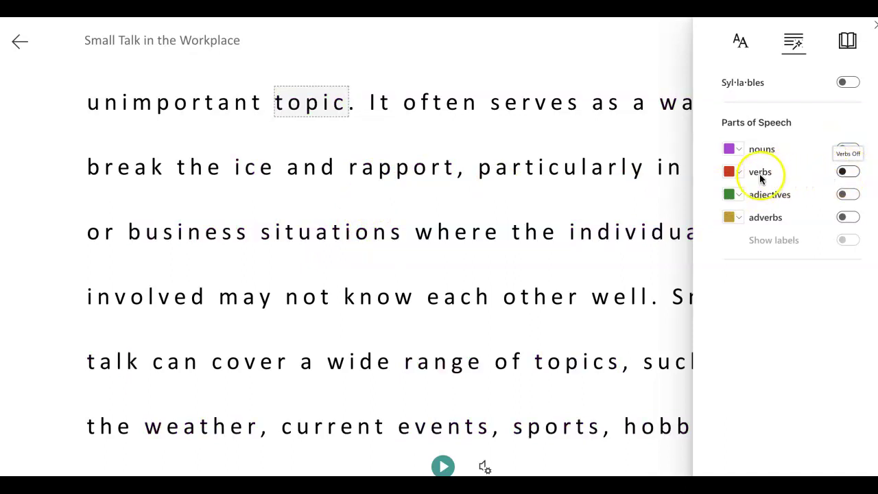
left_click(847, 172)
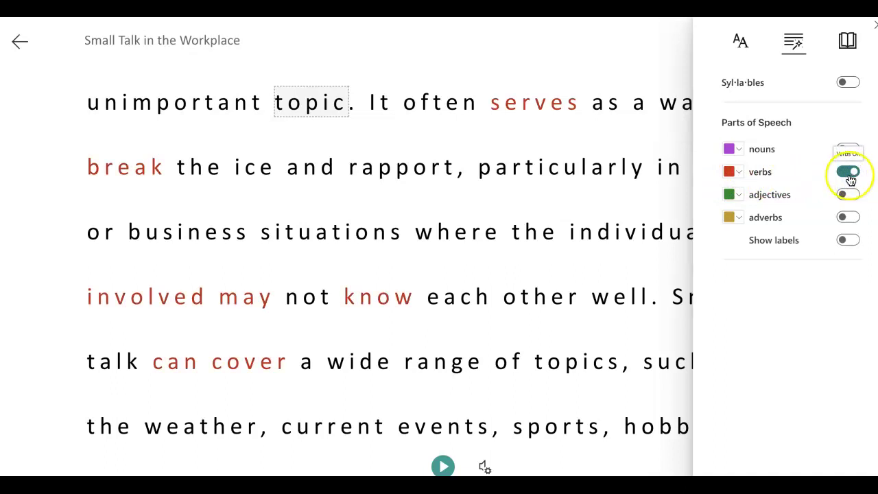
left_click(851, 174)
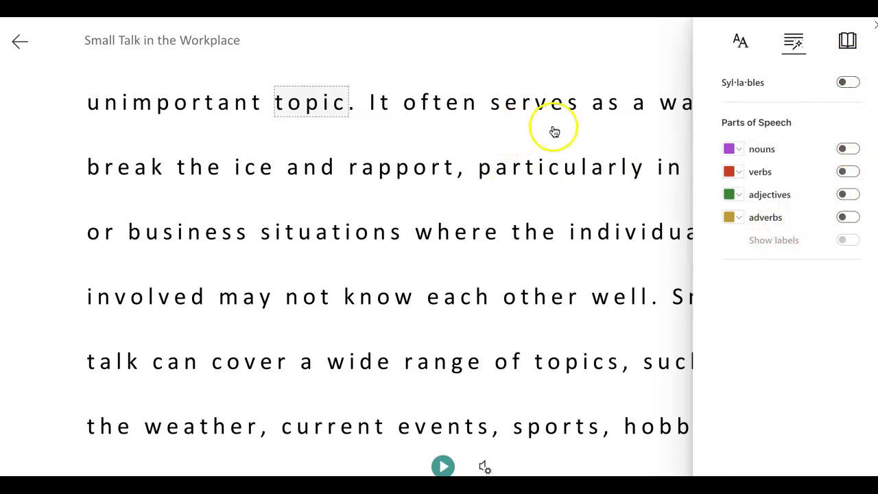
left_click(848, 83)
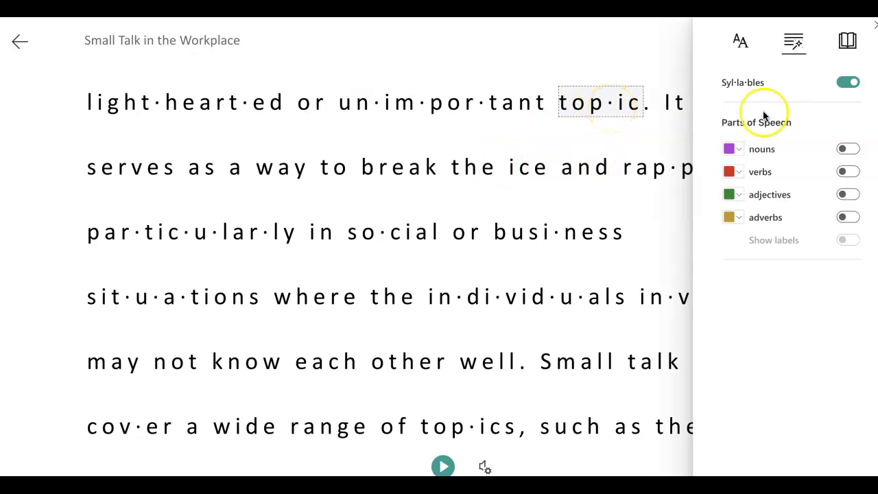
left_click(847, 83)
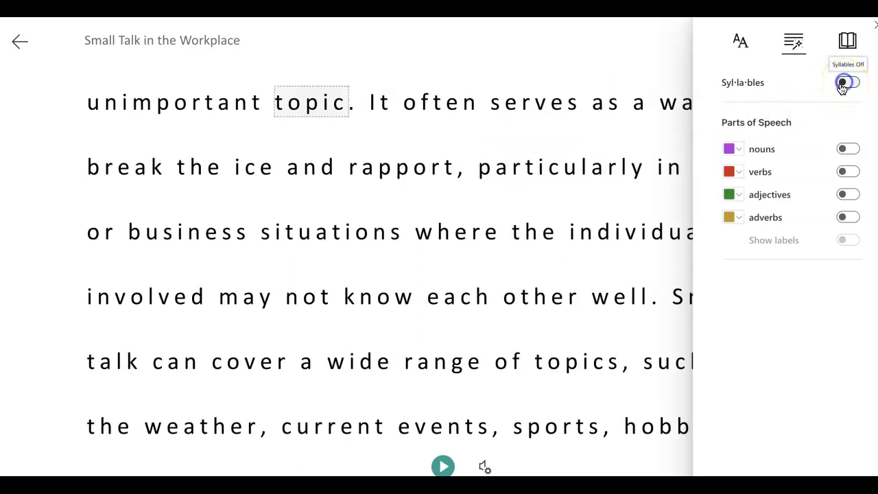
Set one-line Line Focus after trying three lines, then read aloud and pause at 'rapport'
left_click(849, 44)
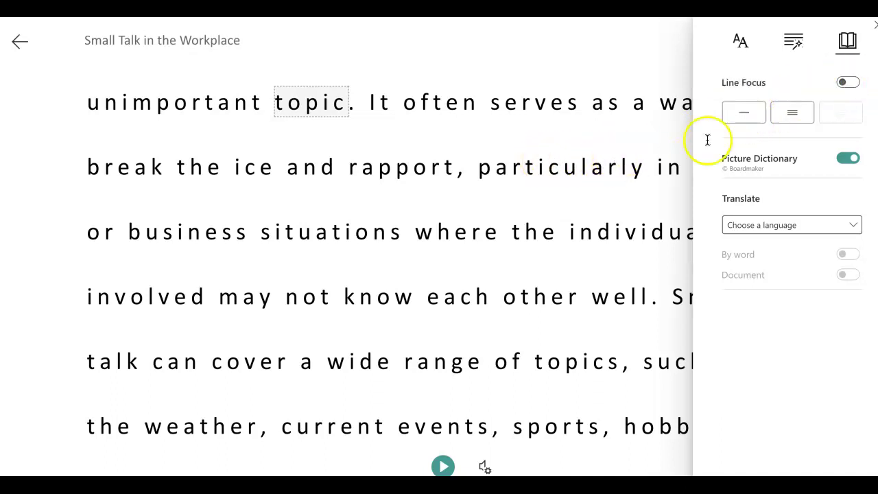
left_click(753, 118)
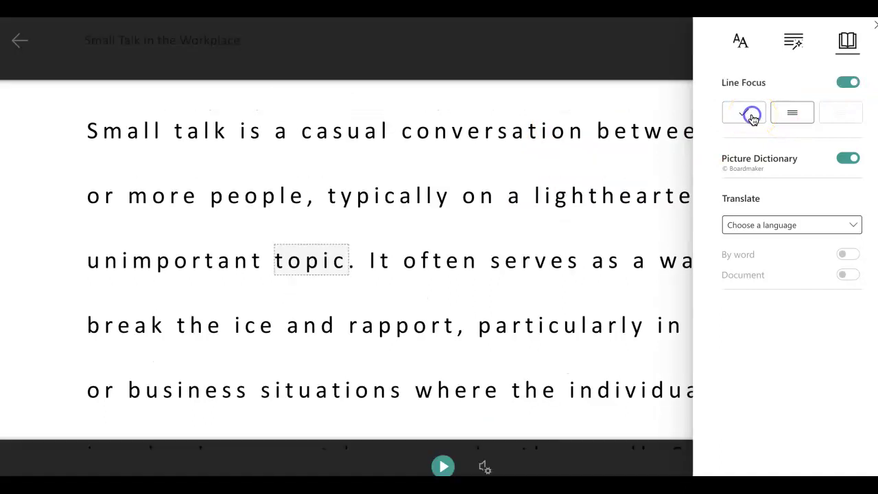
left_click(796, 117)
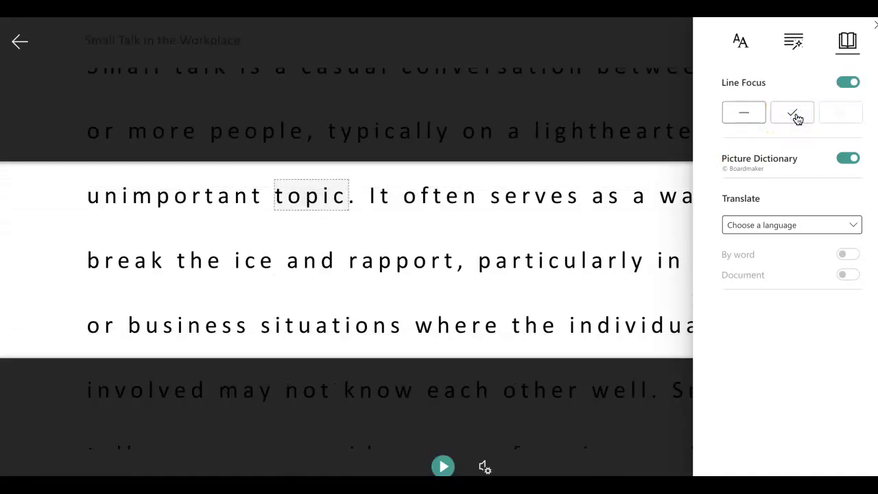
left_click(846, 84)
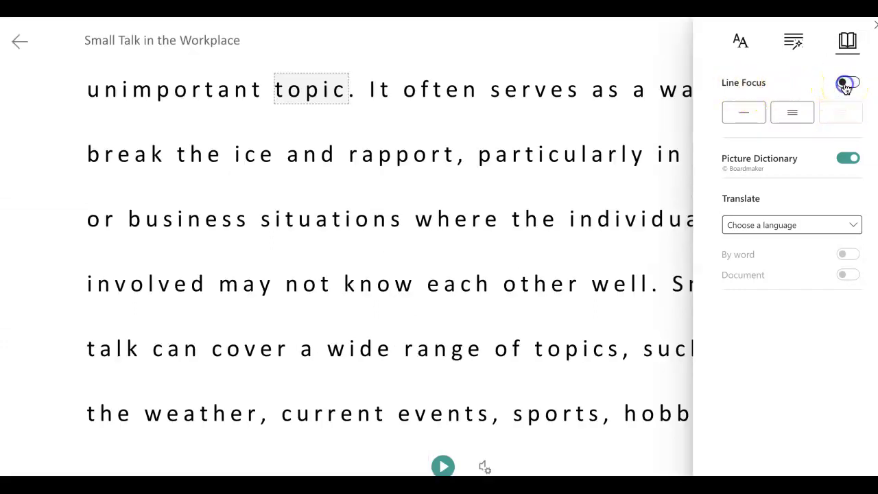
left_click(741, 120)
left_click(443, 468)
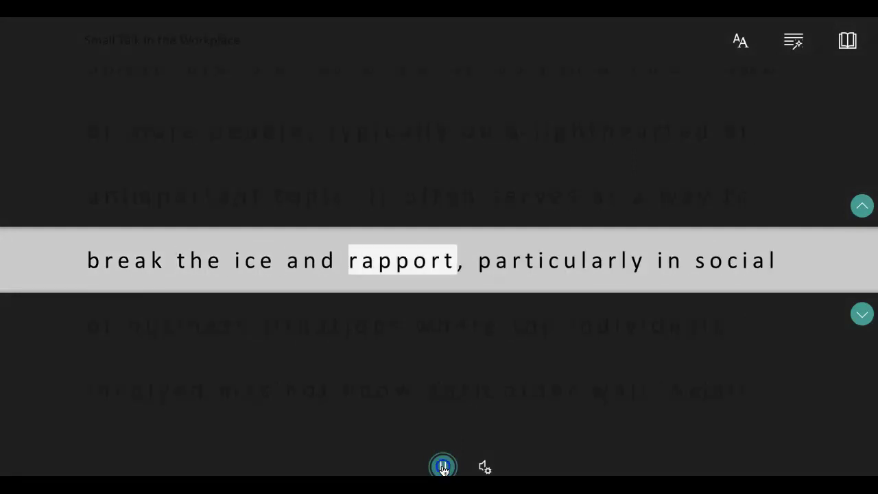
left_click(443, 468)
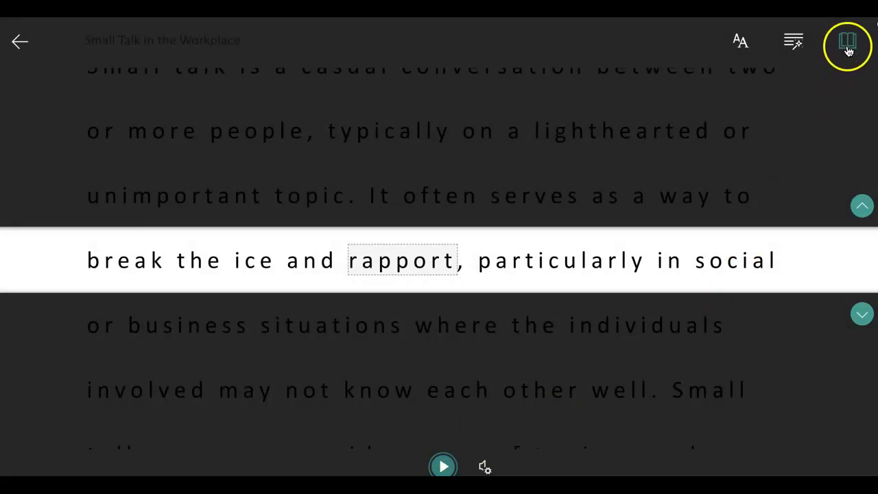
Switch Line Focus off in Reading Preferences to show the full passage
left_click(847, 46)
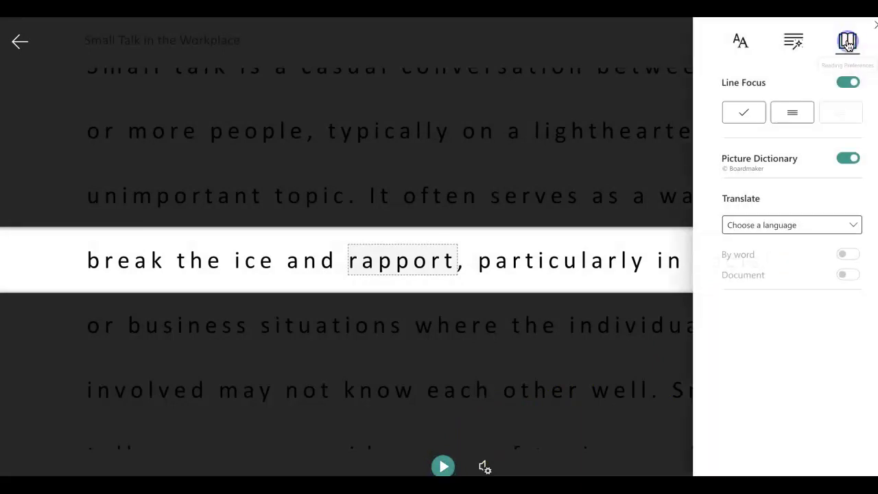
left_click(845, 84)
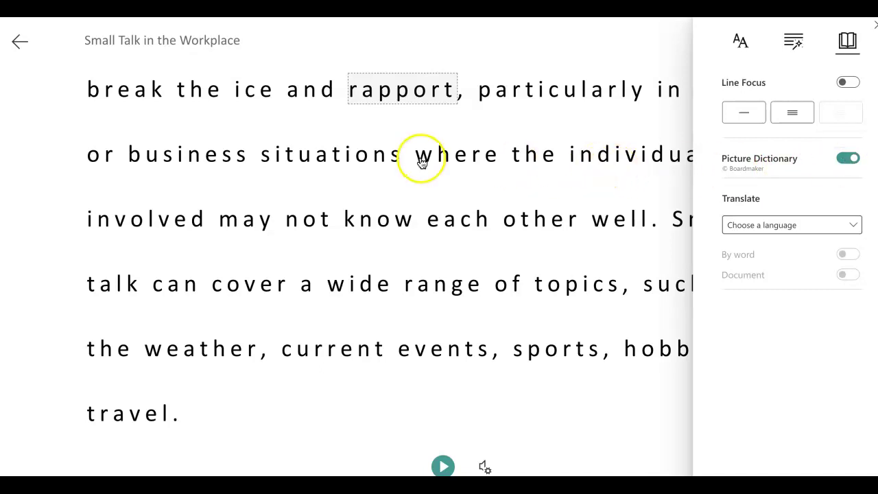
Show Picture Dictionary images for 'business' and 'Small', then reopen Reading Preferences
left_click(210, 157)
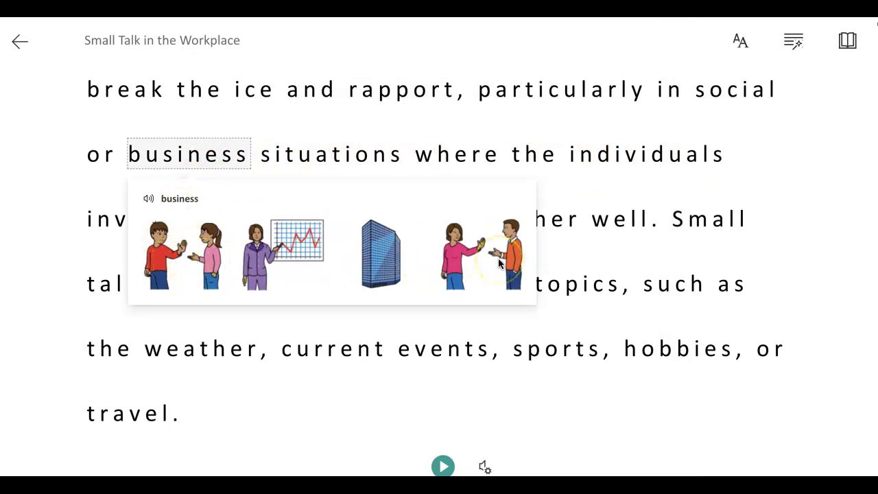
left_click(695, 222)
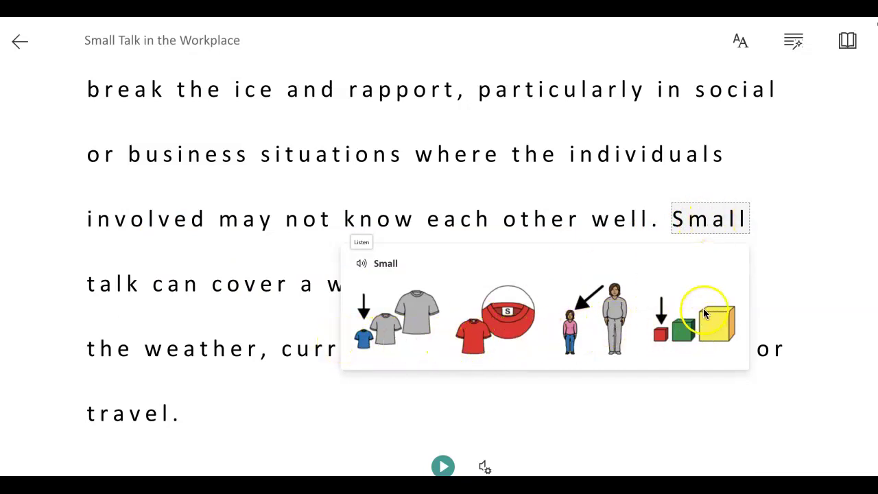
left_click(849, 42)
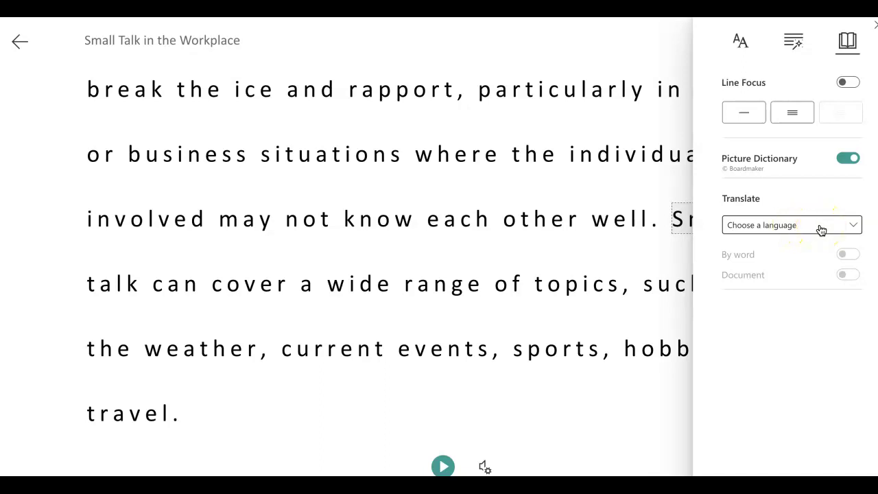
Choose Spanish (Mexico) as the Translate language, keeping word-by-word translation on
left_click(848, 226)
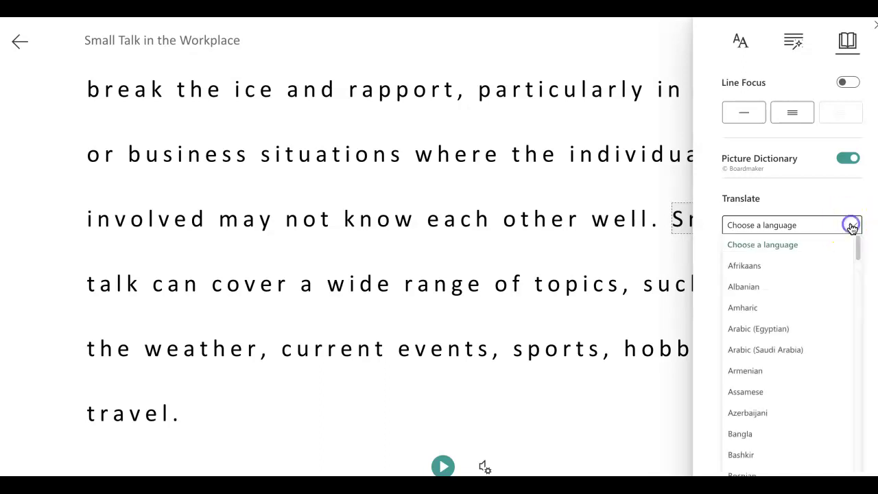
scroll(820, 327, "down", 6)
scroll(820, 327, "down", 20)
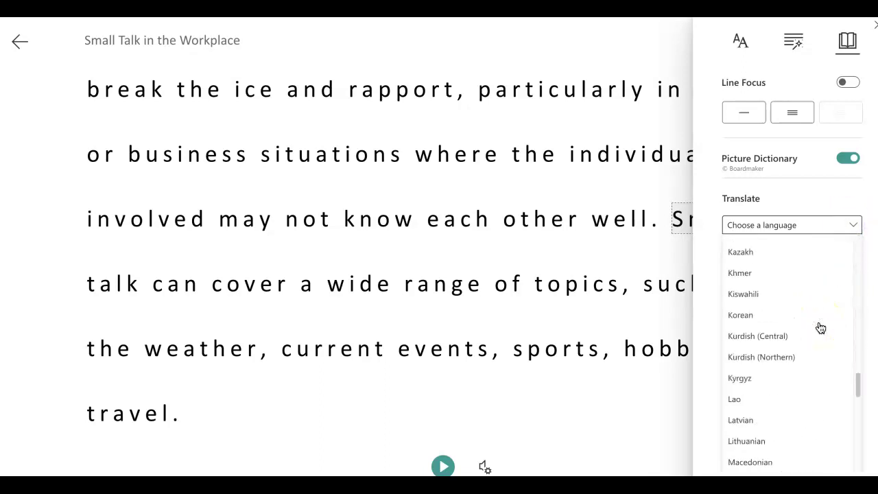
scroll(820, 327, "down", 3)
left_click(764, 309)
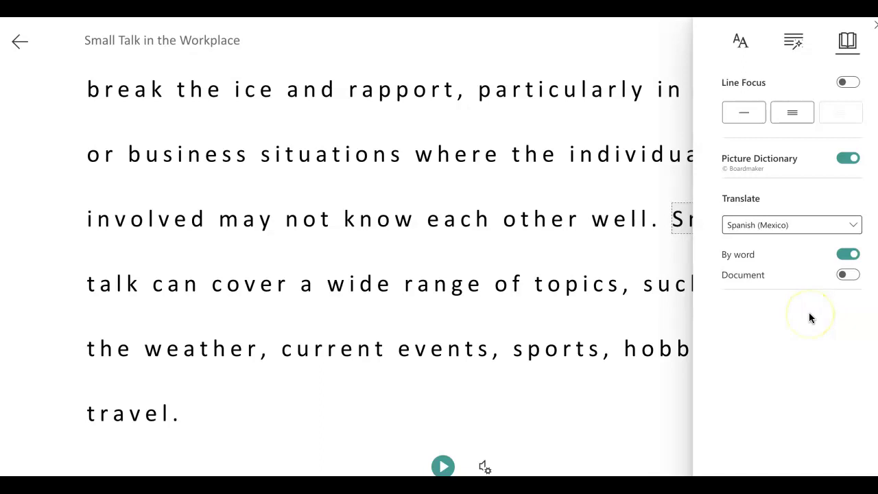
left_click(855, 225)
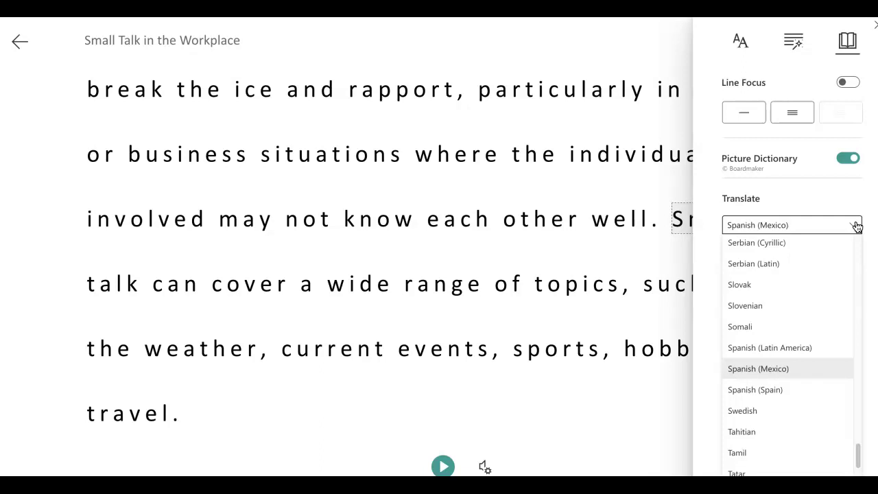
left_click(830, 196)
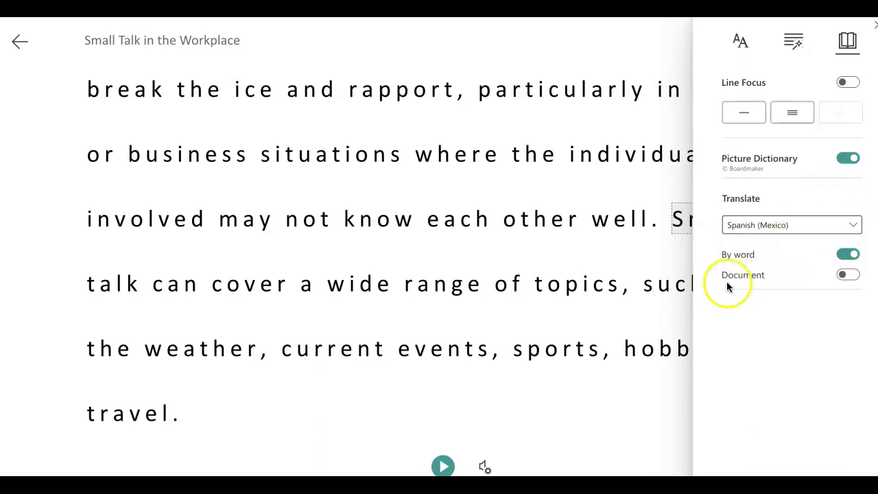
Look up 'know', play its English pronunciation and Spanish 'conocerse', then reopen Reading Preferences
left_click(376, 227)
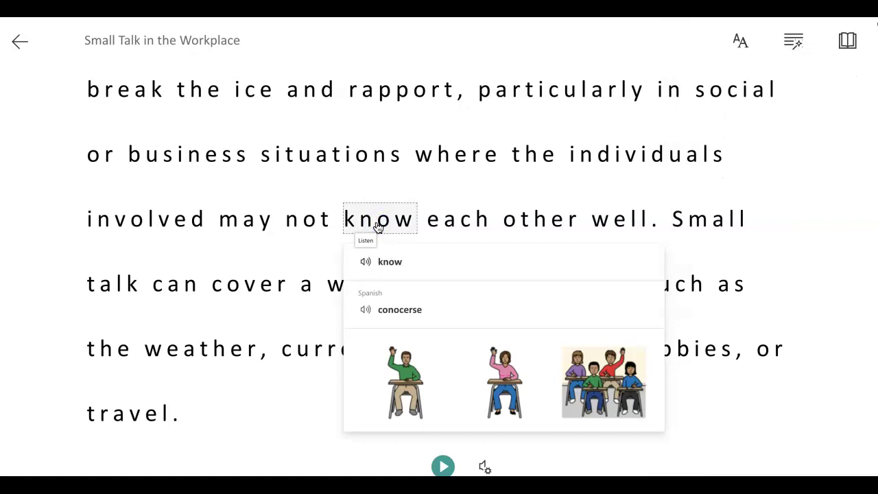
left_click(365, 265)
left_click(393, 274)
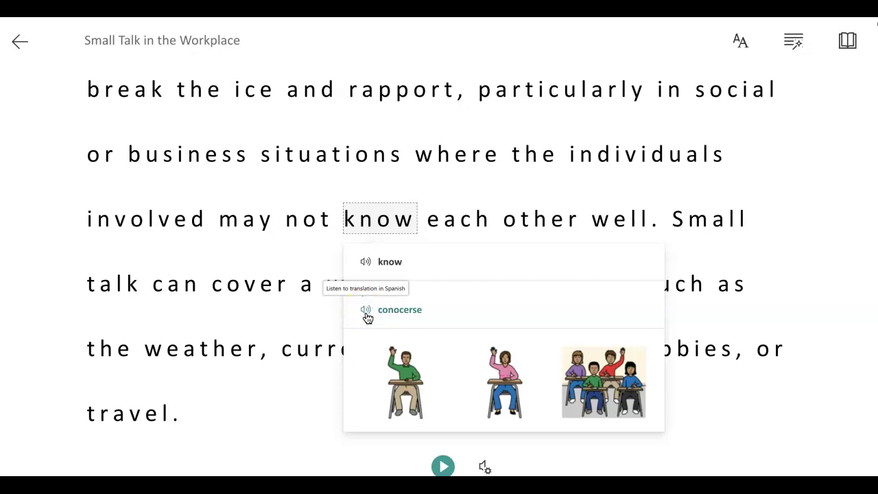
left_click(478, 310)
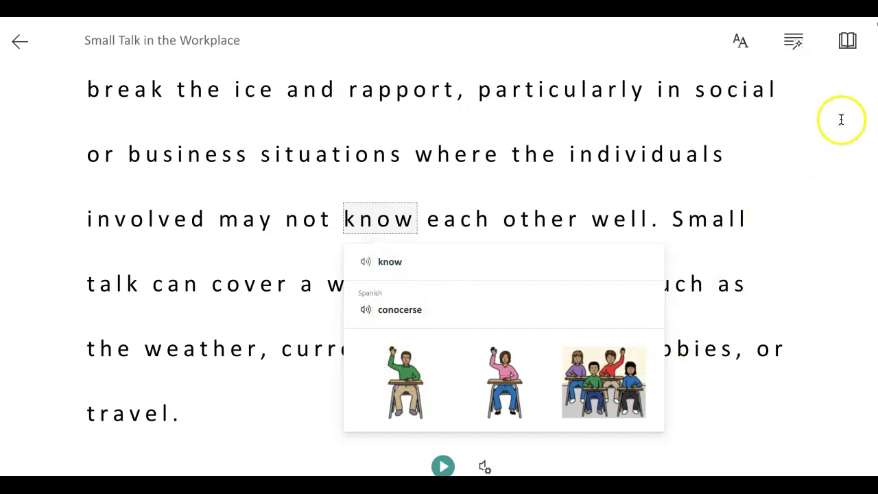
left_click(848, 45)
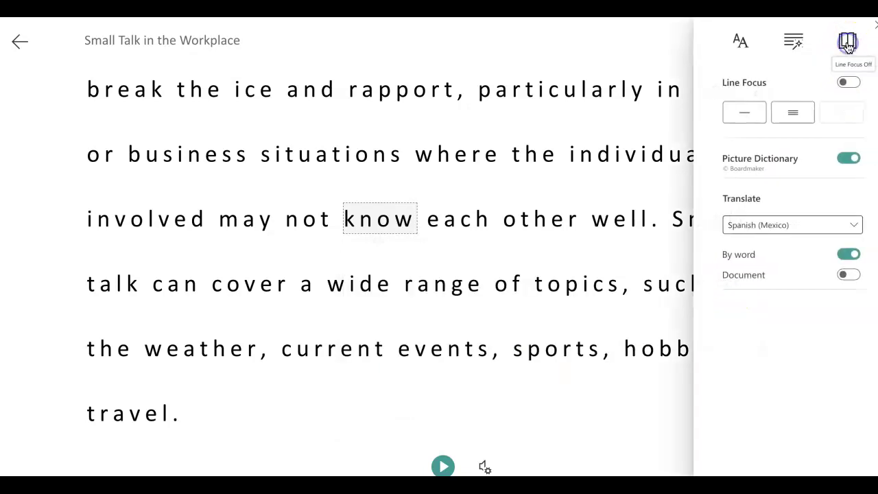
Enable Spanish document translation, look up the word 'Por', and start reading the Spanish text aloud
left_click(851, 277)
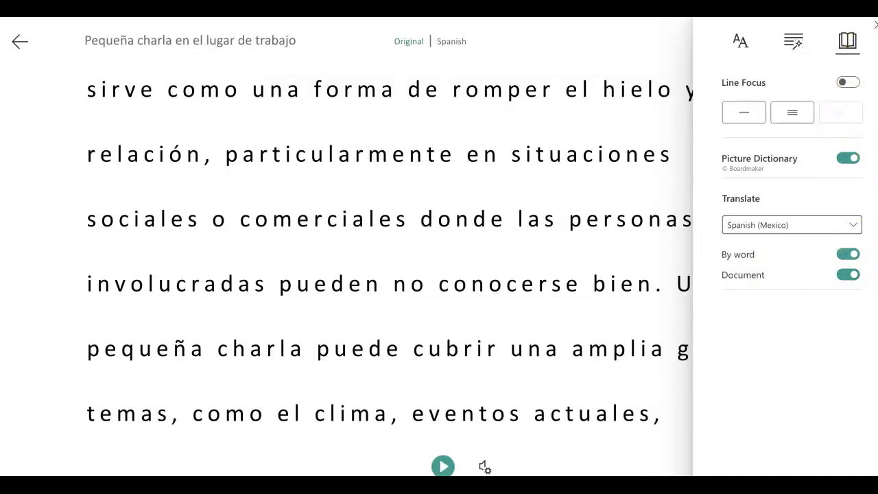
left_click(849, 39)
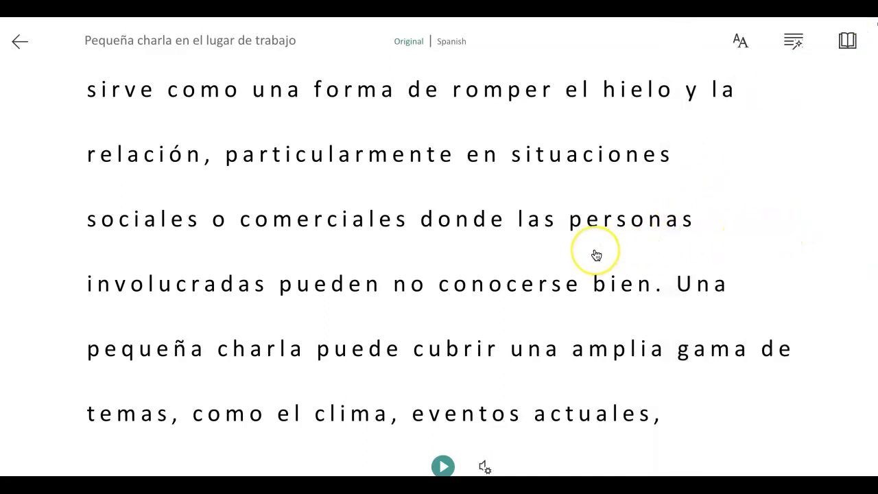
scroll(594, 252, "down", 2)
scroll(595, 254, "down", 2)
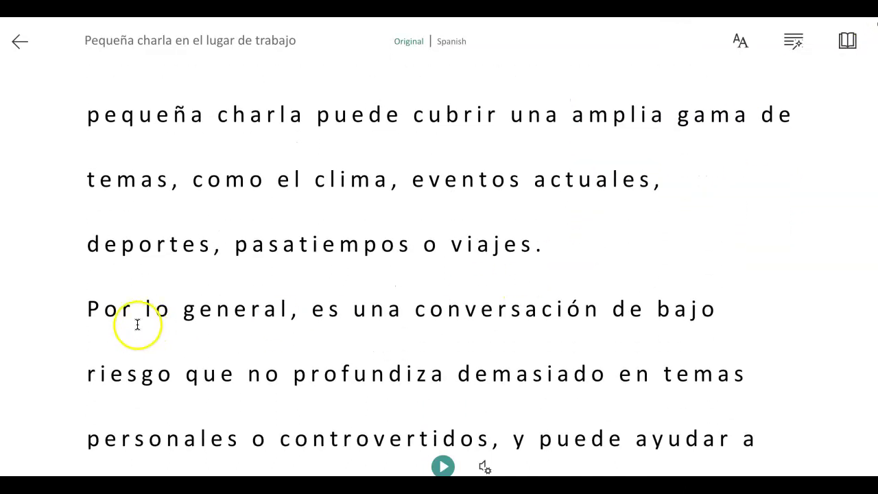
left_click(102, 314)
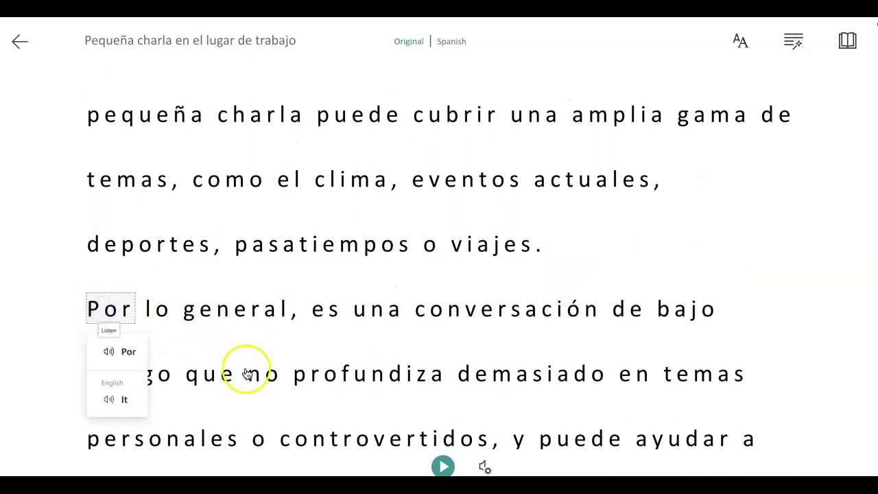
left_click(443, 467)
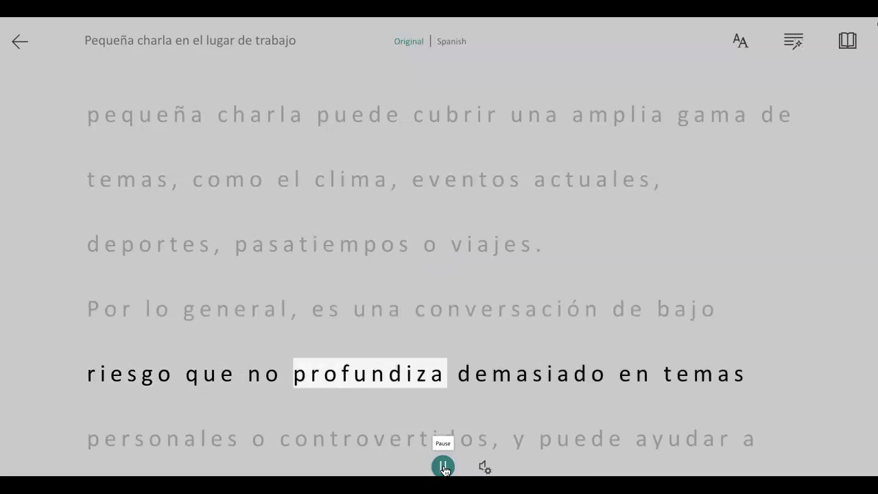
Set the voice speed to 0.75, test playback, pause at 'controvertidos', and reopen the reading preferences
left_click(443, 467)
left_click(485, 467)
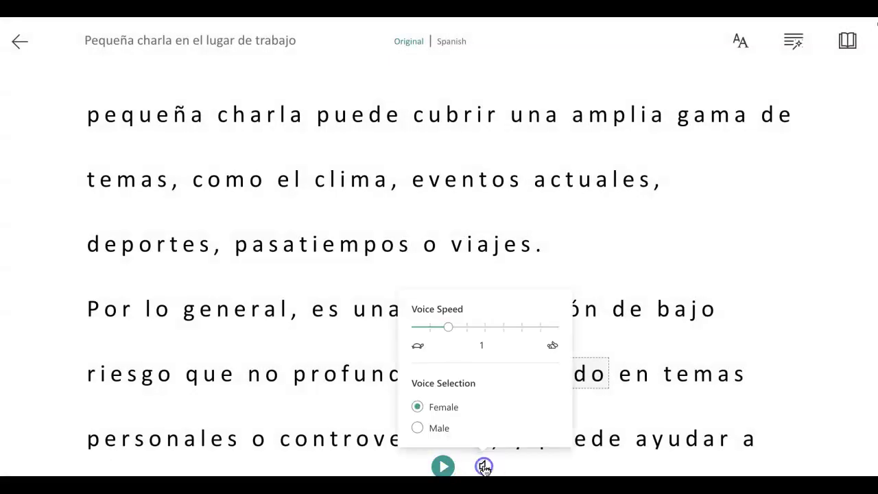
left_click(432, 330)
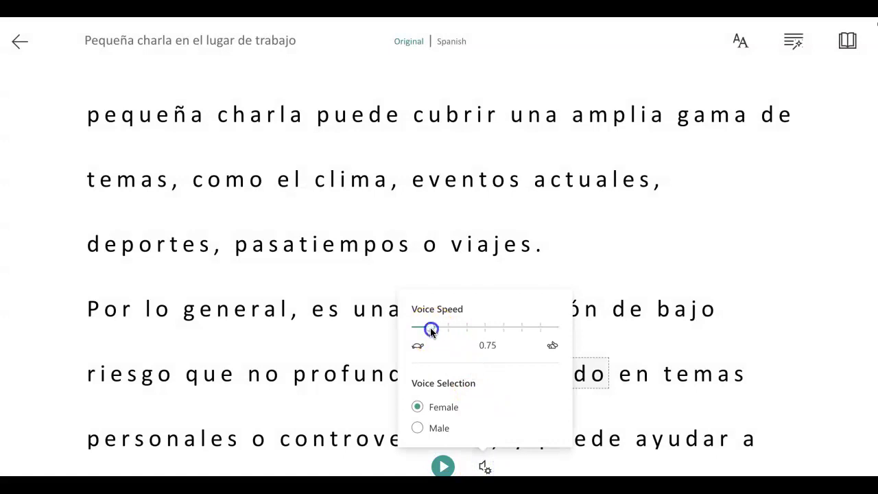
left_click(443, 467)
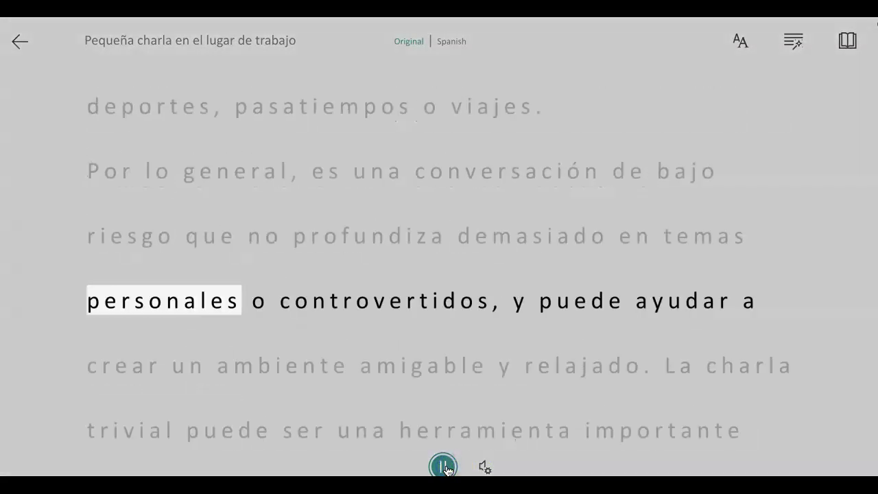
left_click(443, 467)
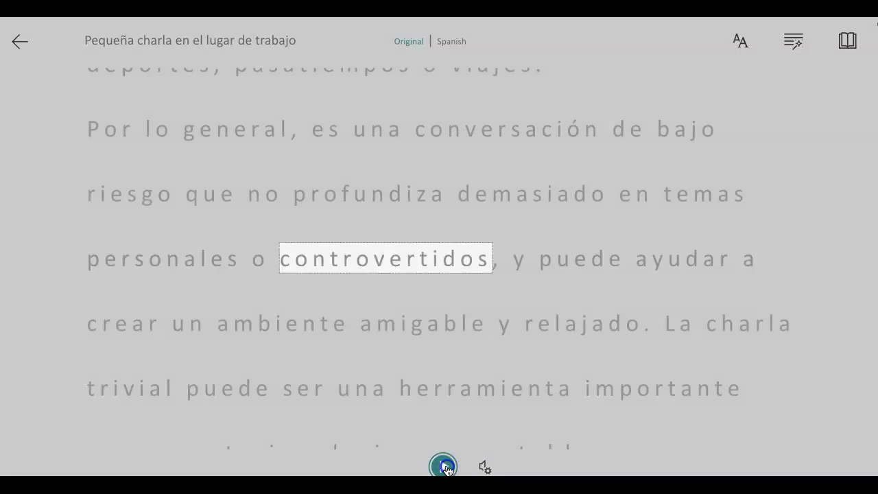
left_click(847, 41)
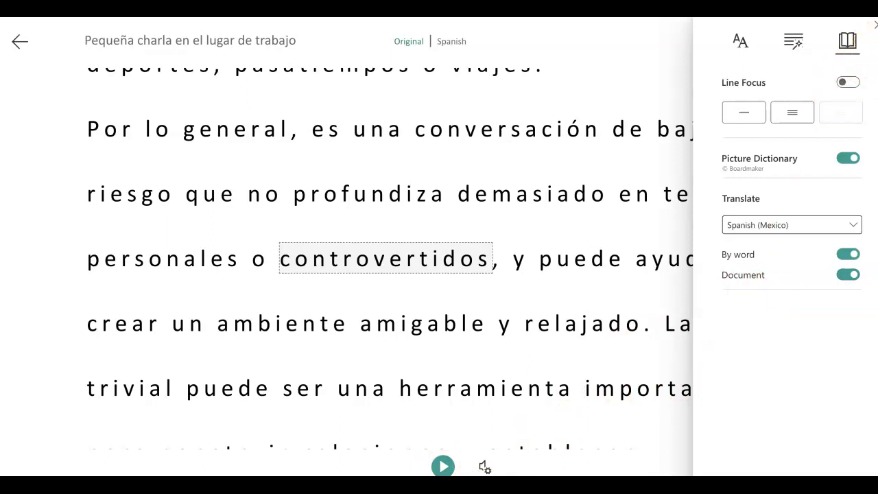
Restore the original English text and exit Immersive Reader to the 'Small Talk in the Workplace' page
left_click(847, 39)
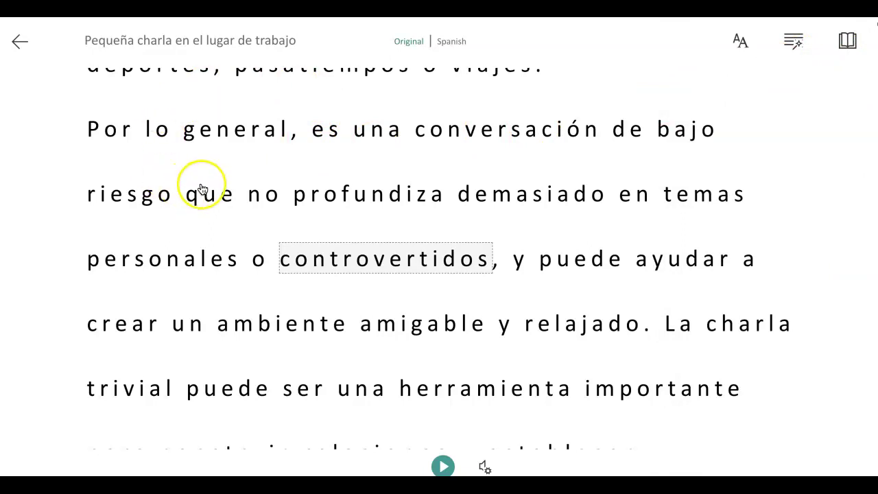
scroll(202, 188, "up", 1)
scroll(203, 190, "up", 1)
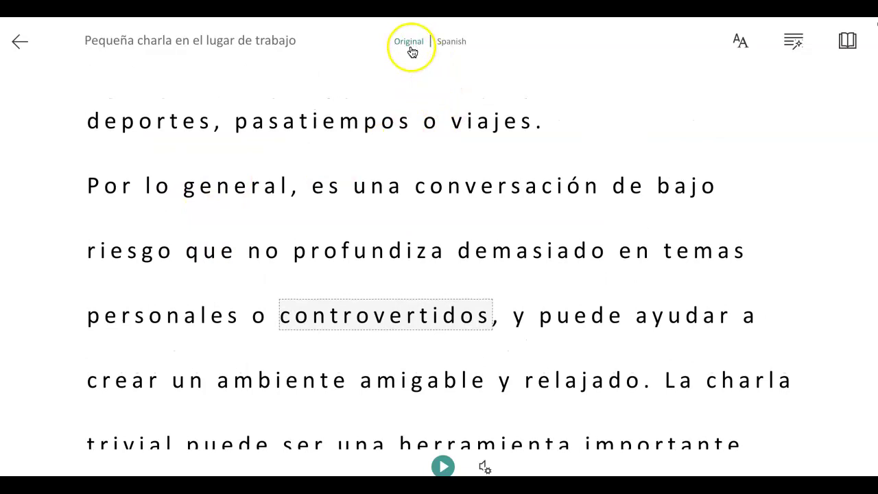
left_click(410, 44)
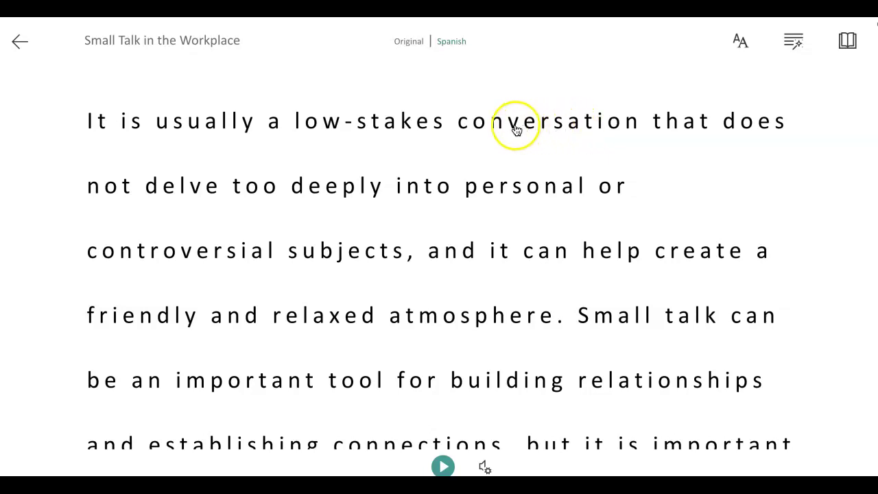
left_click(18, 43)
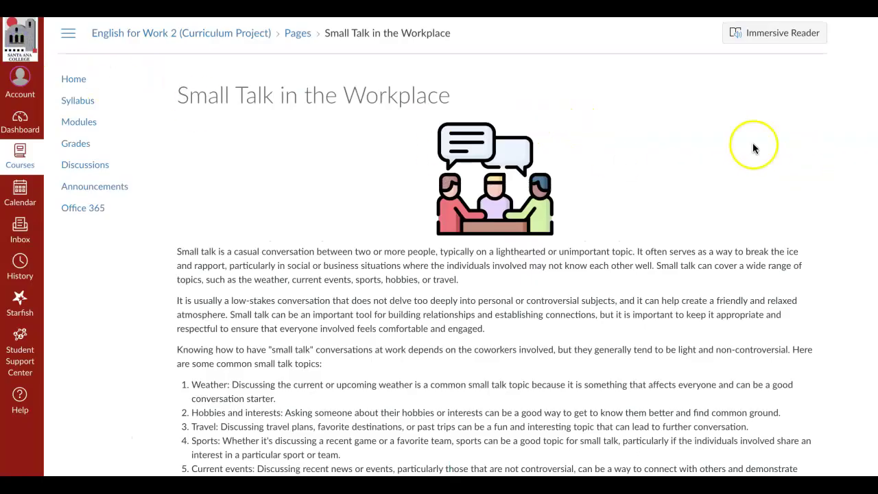